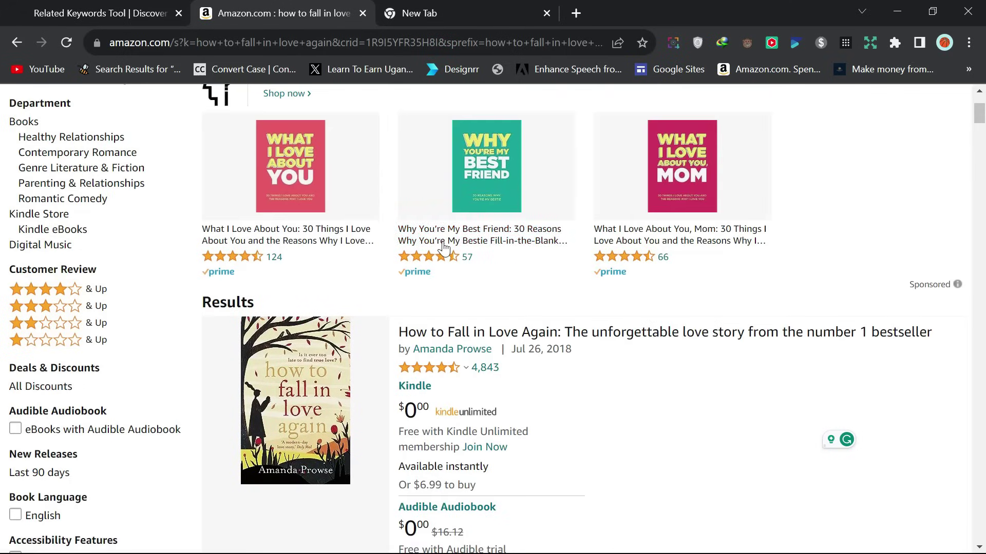
scroll(470, 245, up, 3)
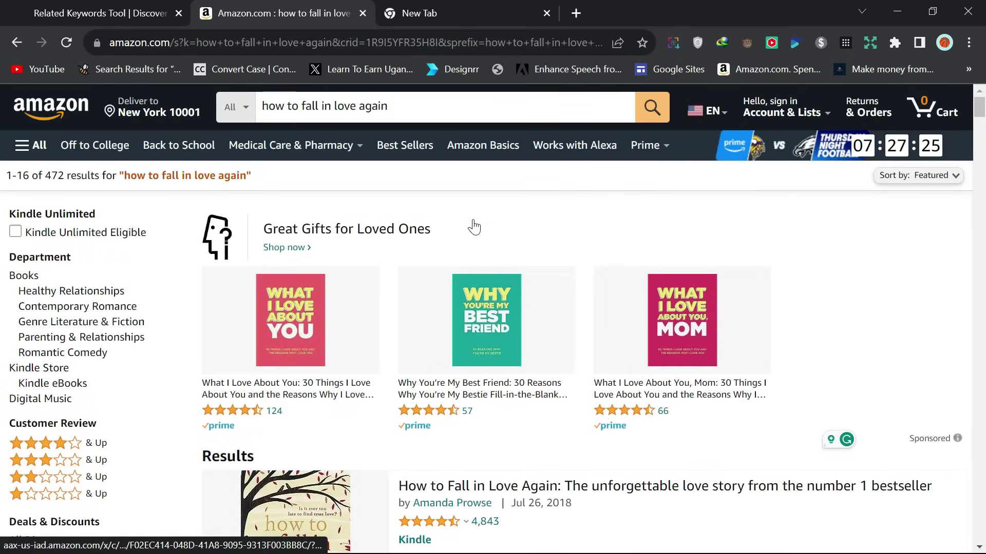
- Clear the Amazon search box to view its suggestions, then dismiss the suggestions overlay
click(324, 106)
key(ctrl+a)
key(BackSpace)
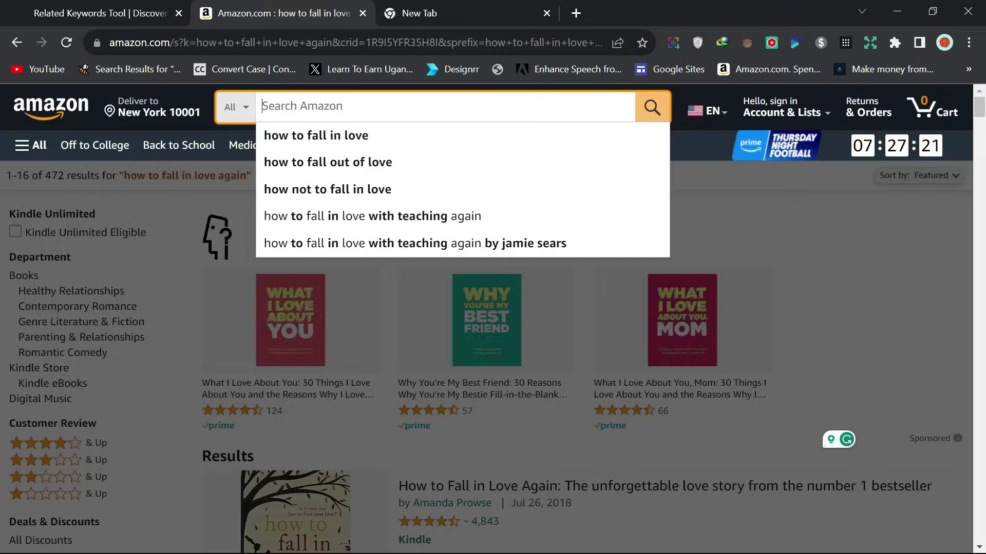
scroll(385, 282, down, 10)
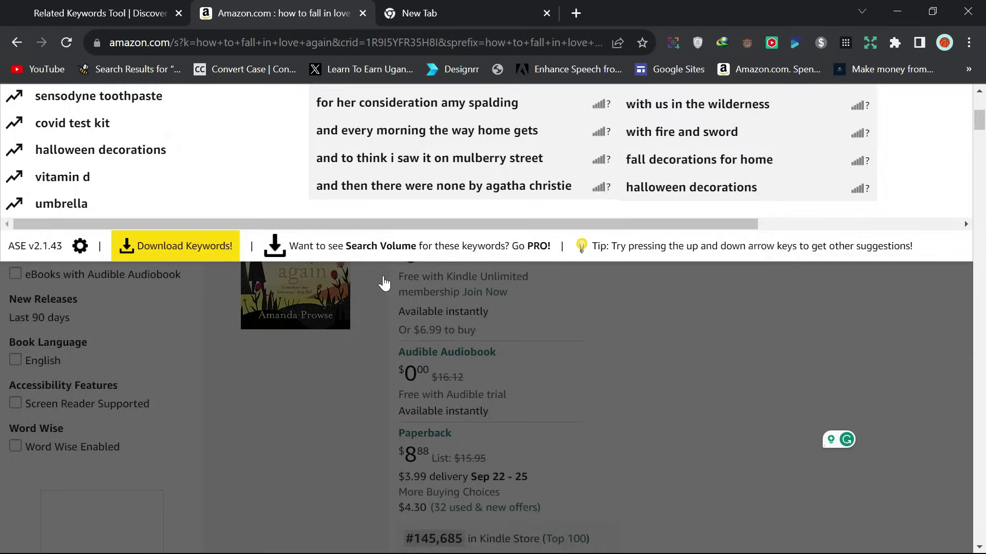
click(632, 229)
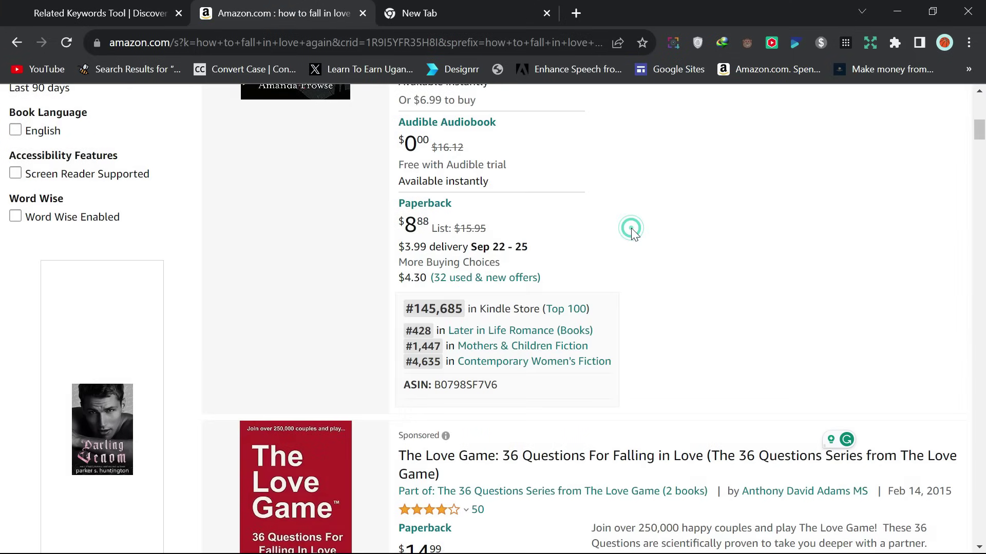
scroll(635, 235, up, 8)
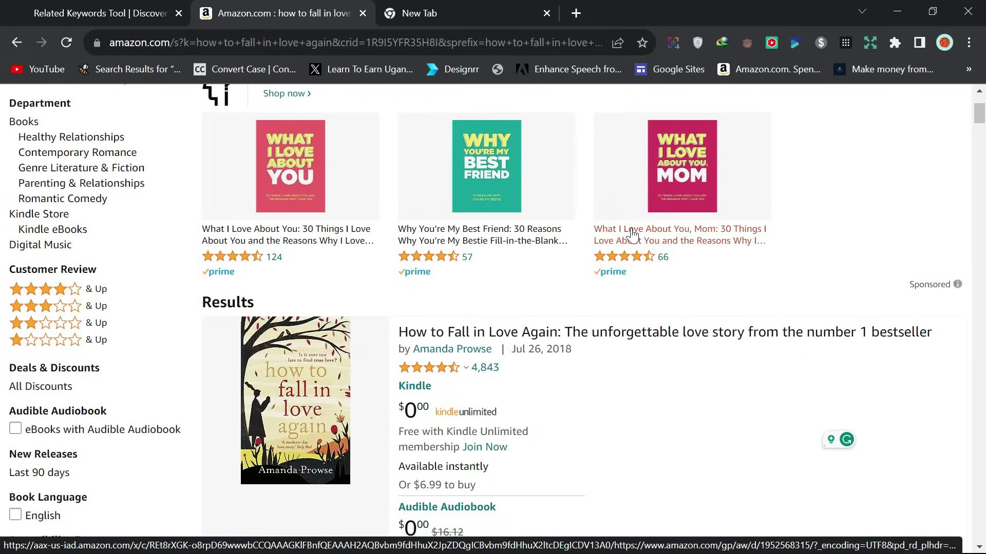
scroll(632, 235, down, 3)
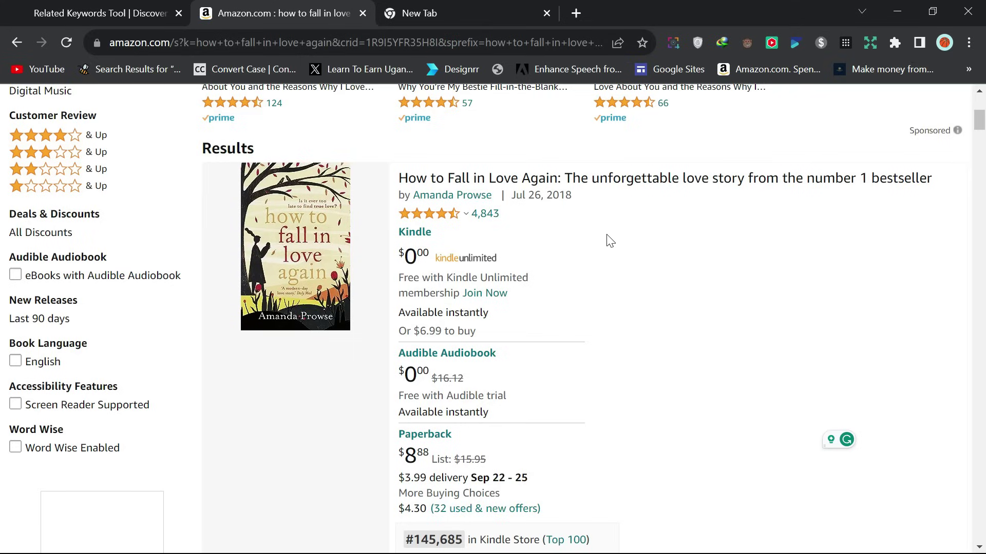
- Check Google's search suggestions in a new tab, then return to the Amazon 'how to fall in love again' results
click(430, 5)
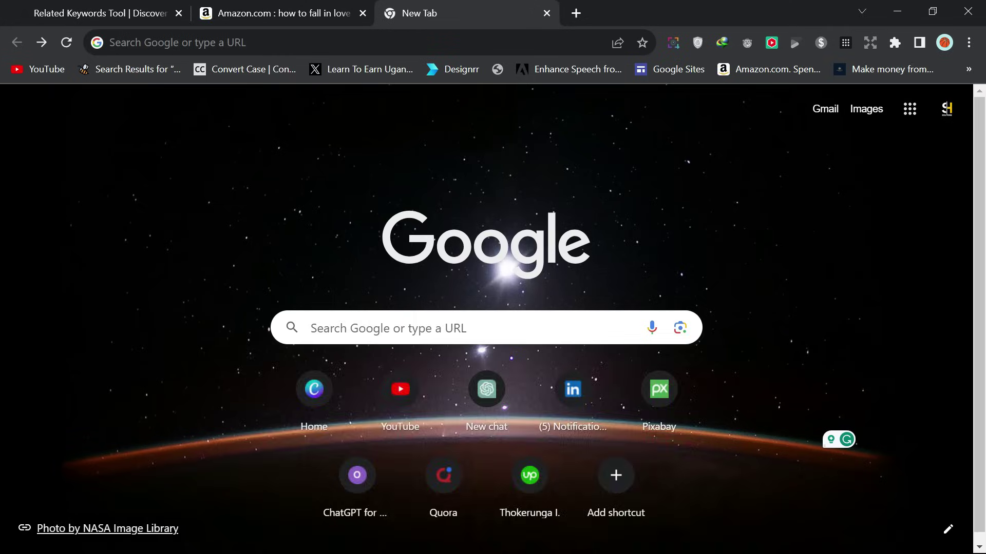
click(372, 331)
click(334, 243)
click(245, 12)
scroll(481, 226, up, 6)
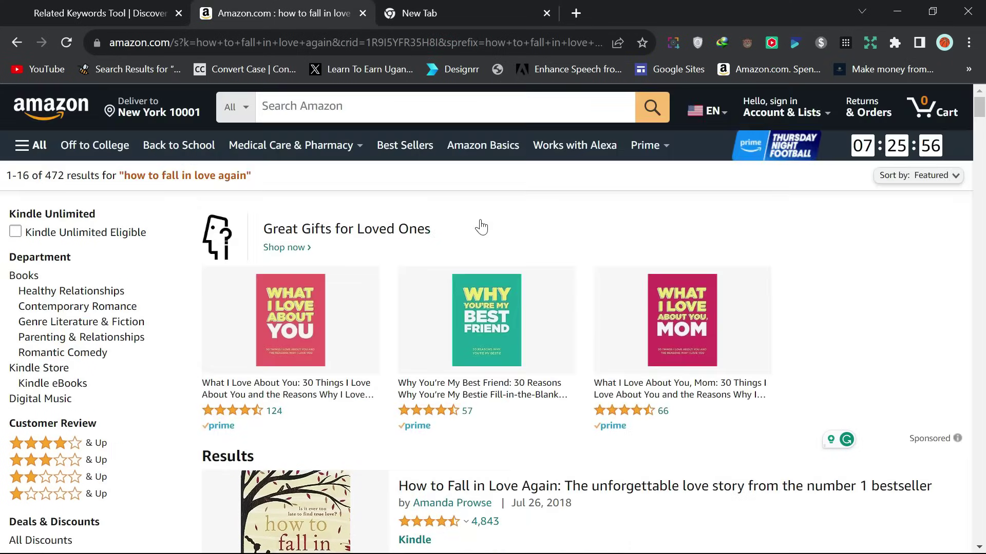
- Back in the keyword finder, delete the old seed keyword from the Keyword field
click(126, 7)
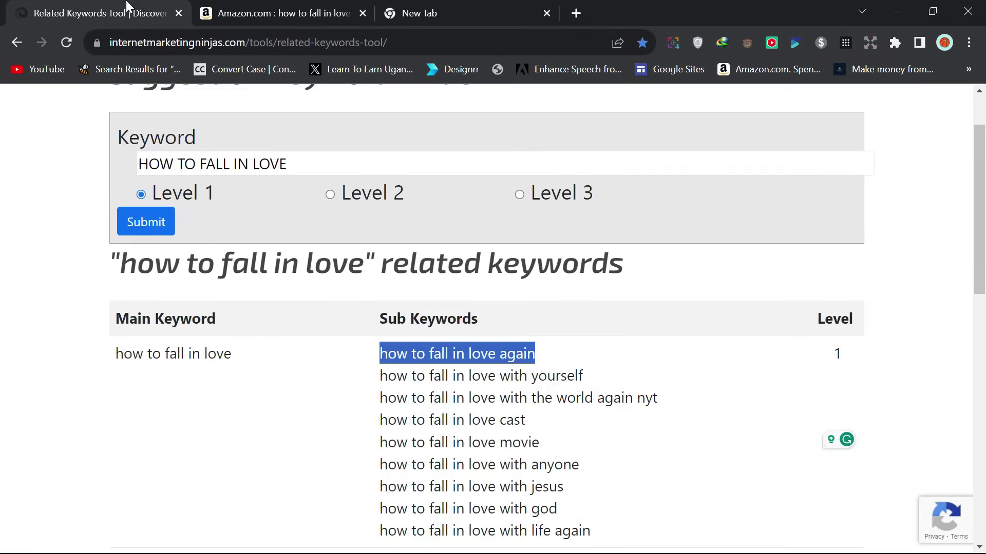
scroll(193, 374, up, 2)
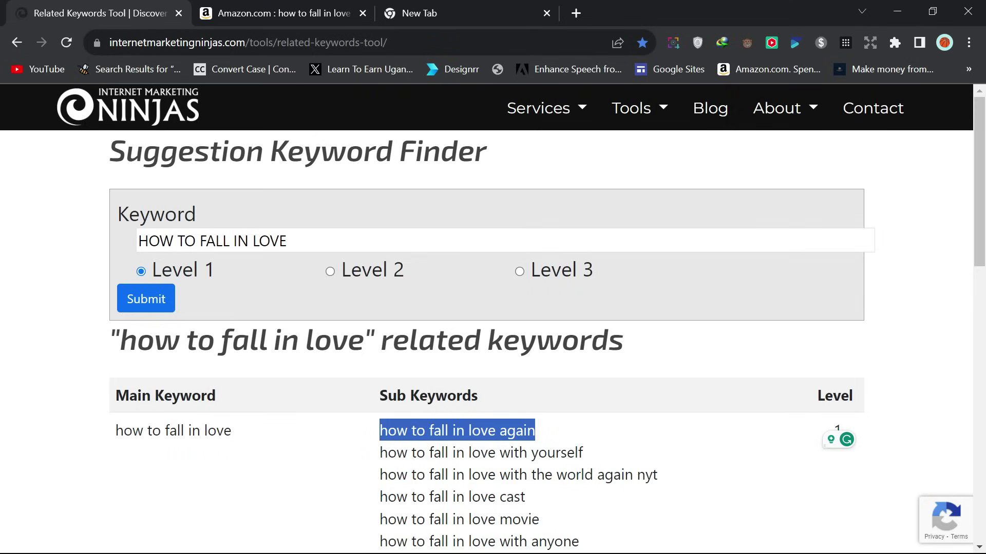
triple_click(141, 242)
key(BackSpace)
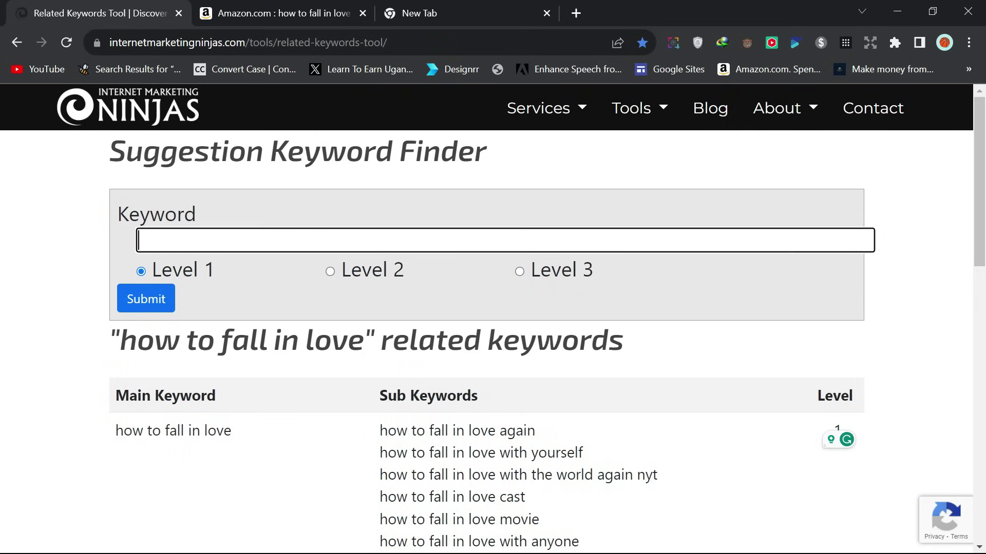
click(98, 286)
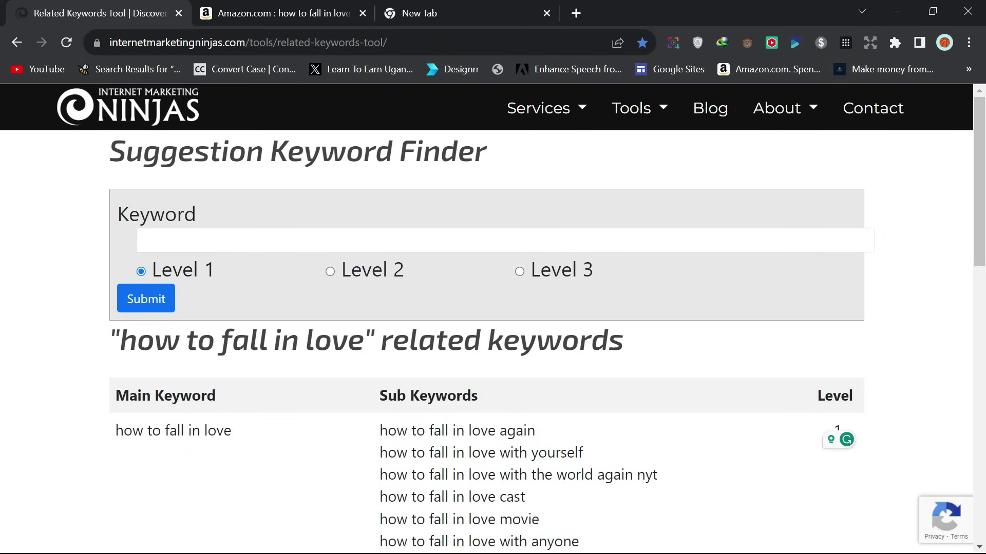
- Reload the keyword tool and fill in the saved keyword 'HOW TO'
click(65, 42)
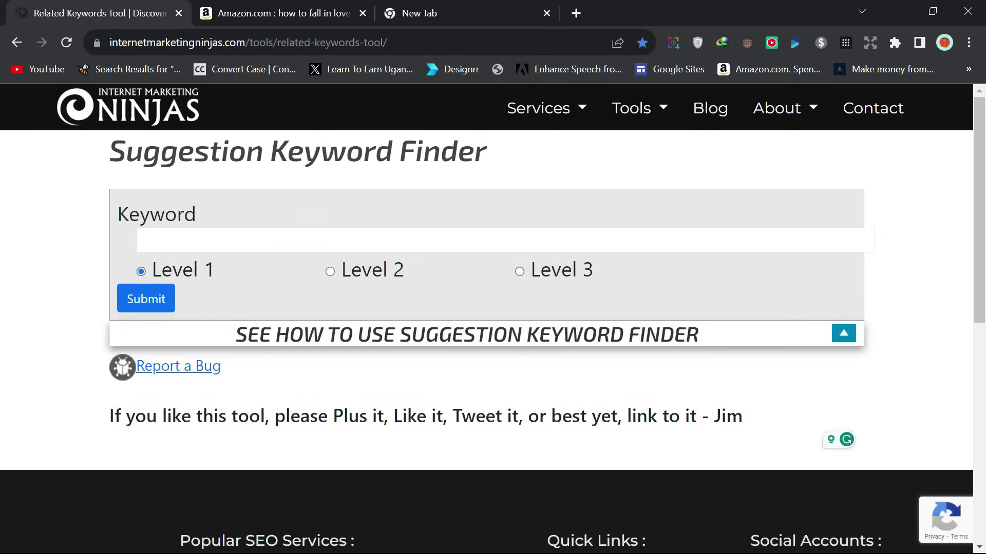
click(264, 240)
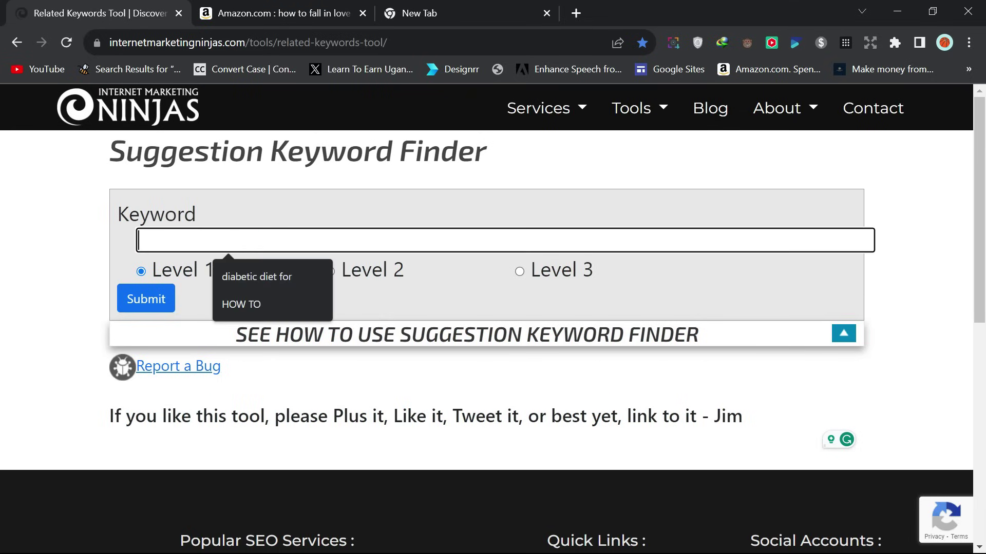
click(238, 301)
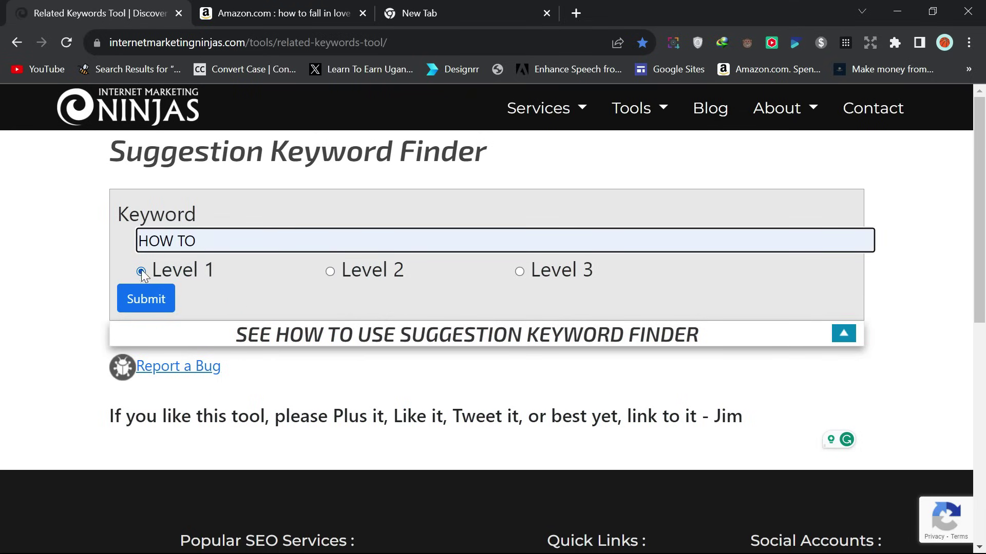
- Run the Level 1 search for 'HOW TO' and scroll through the related keyword results
click(149, 301)
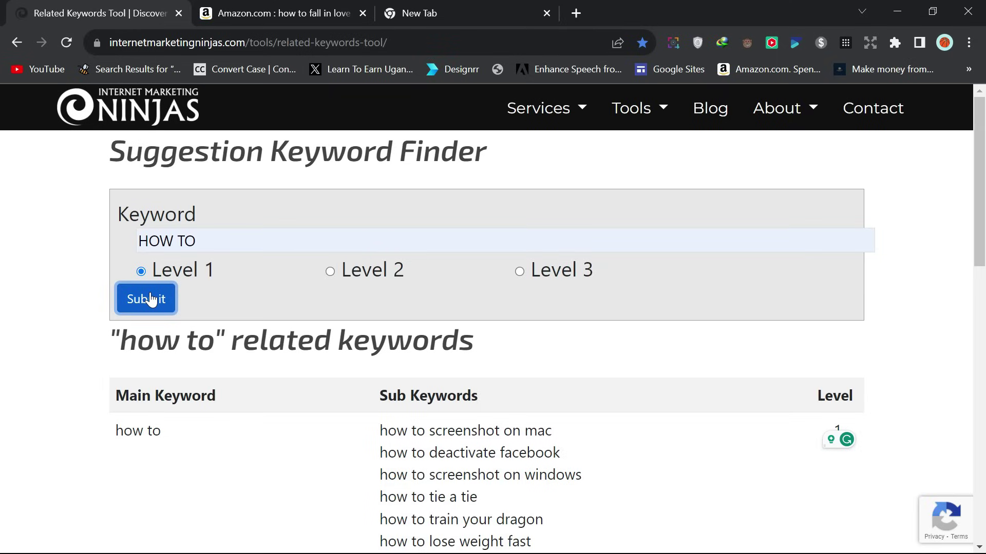
scroll(151, 299, down, 5)
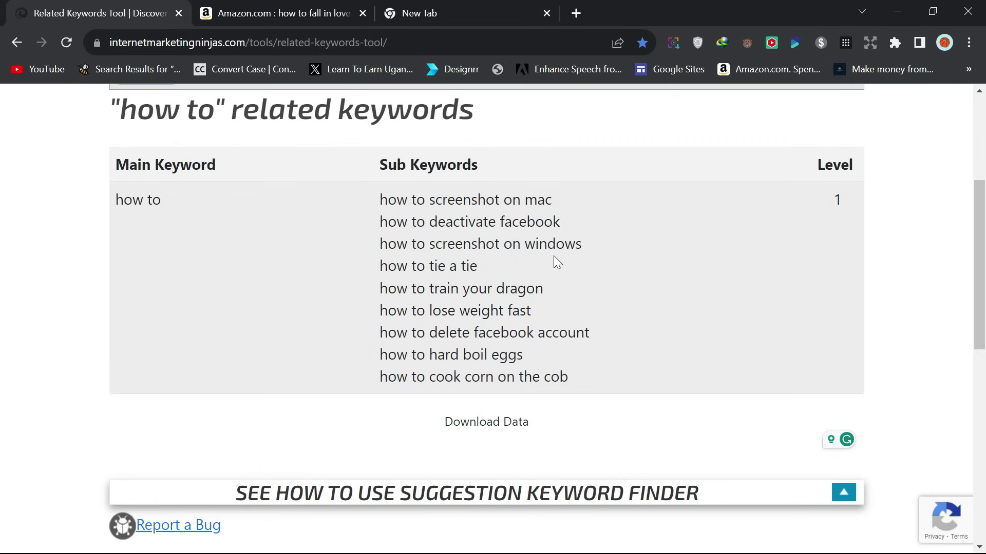
scroll(554, 256, up, 3)
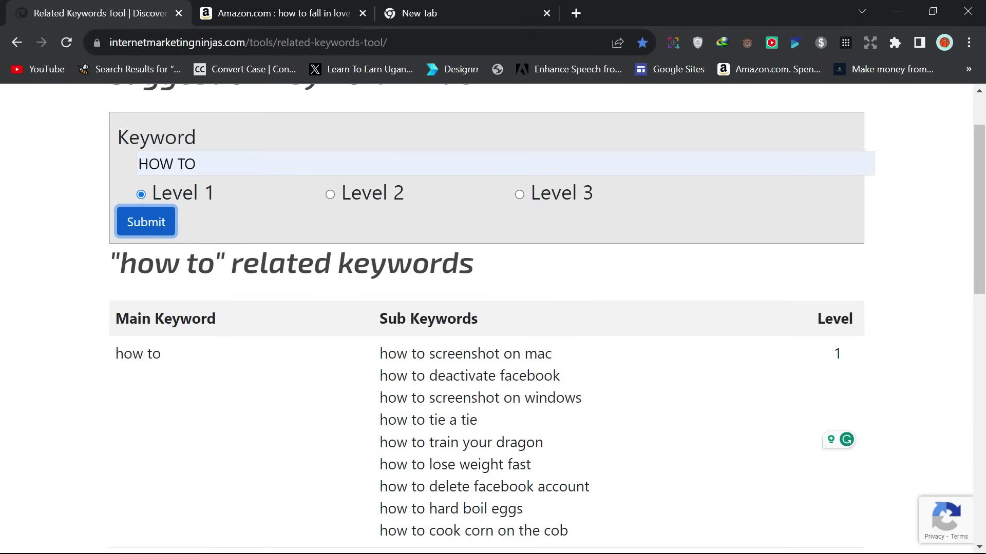
scroll(363, 261, down, 1)
scroll(308, 222, up, 1)
- Choose Level 2, submit the 'HOW TO' search, and scroll through the expanded sub-keyword rows
click(330, 195)
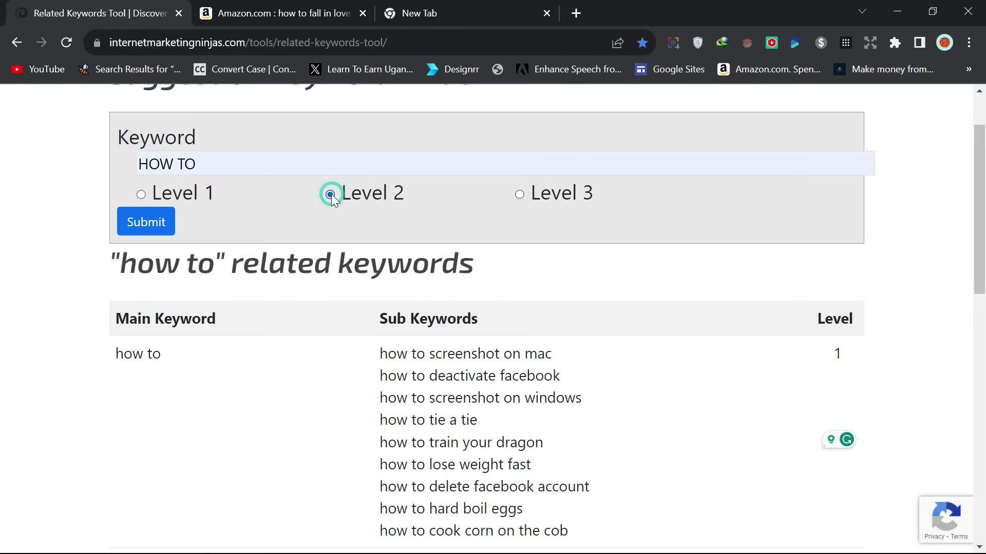
click(146, 222)
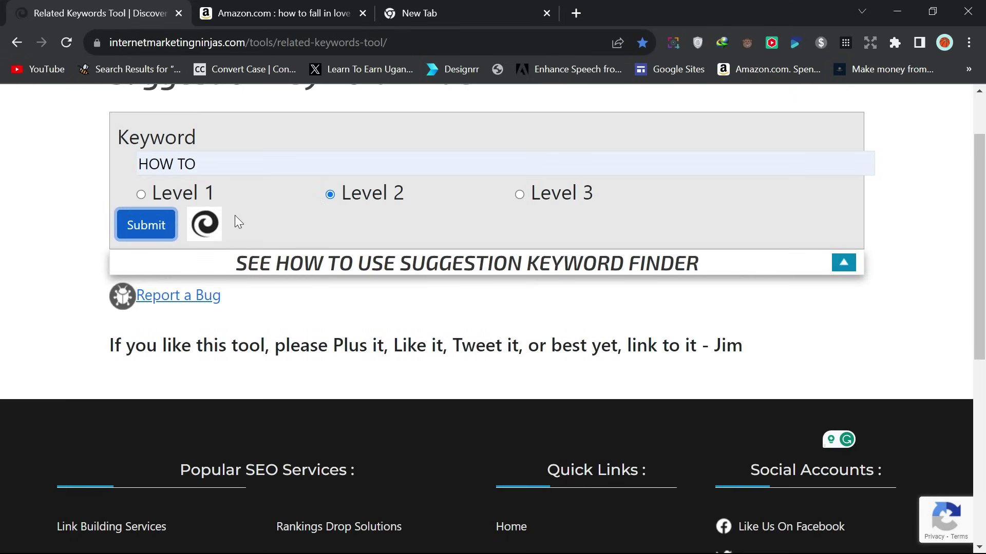
scroll(247, 215, down, 3)
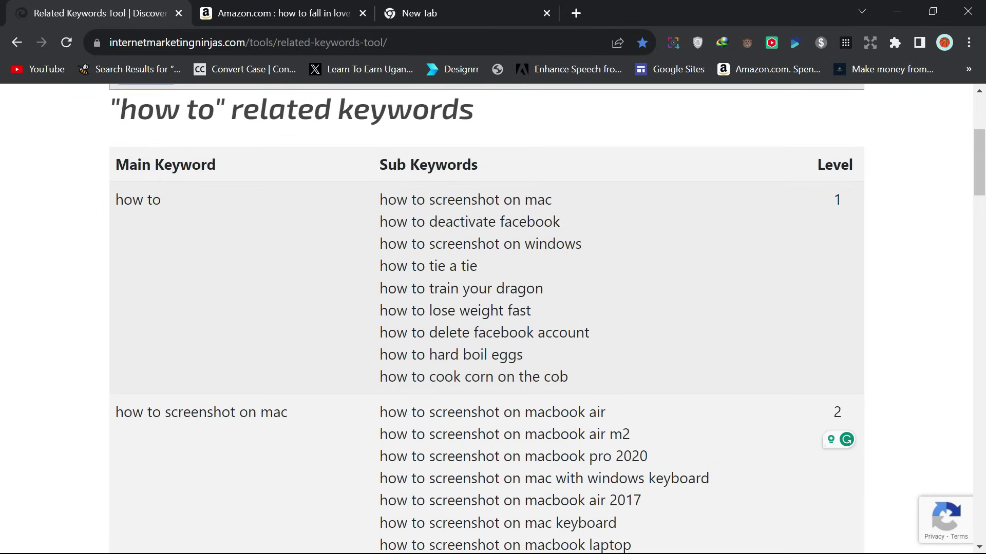
scroll(579, 207, down, 3)
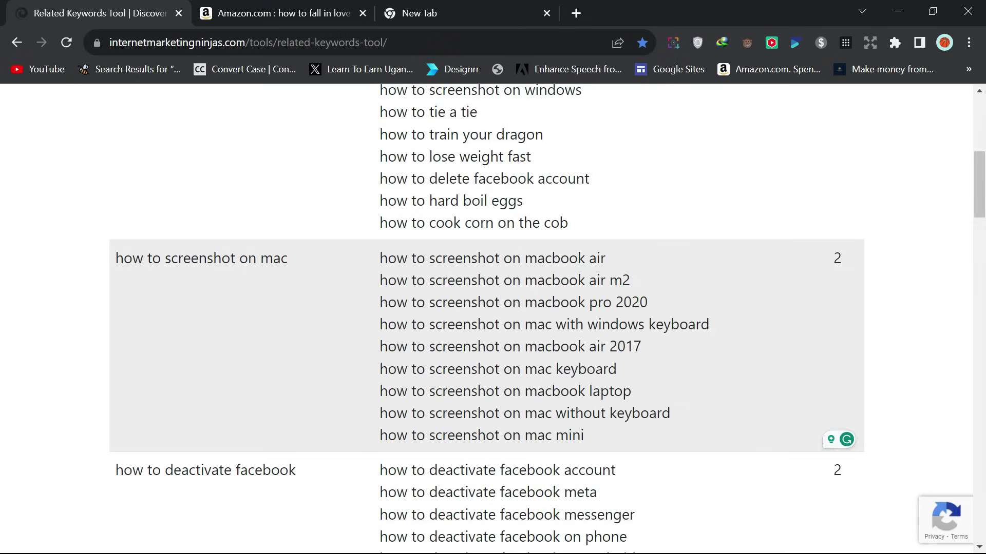
scroll(245, 411, down, 3)
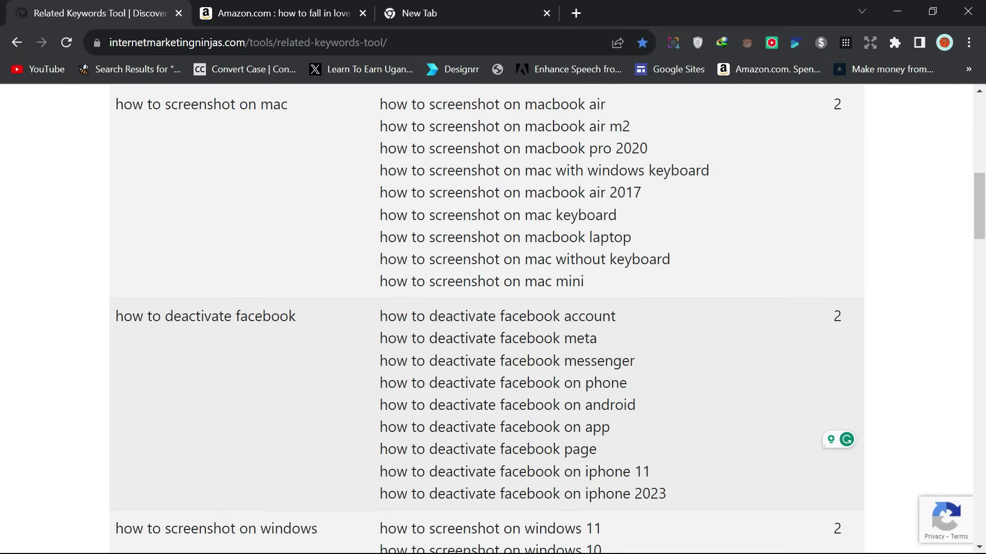
scroll(484, 399, down, 4)
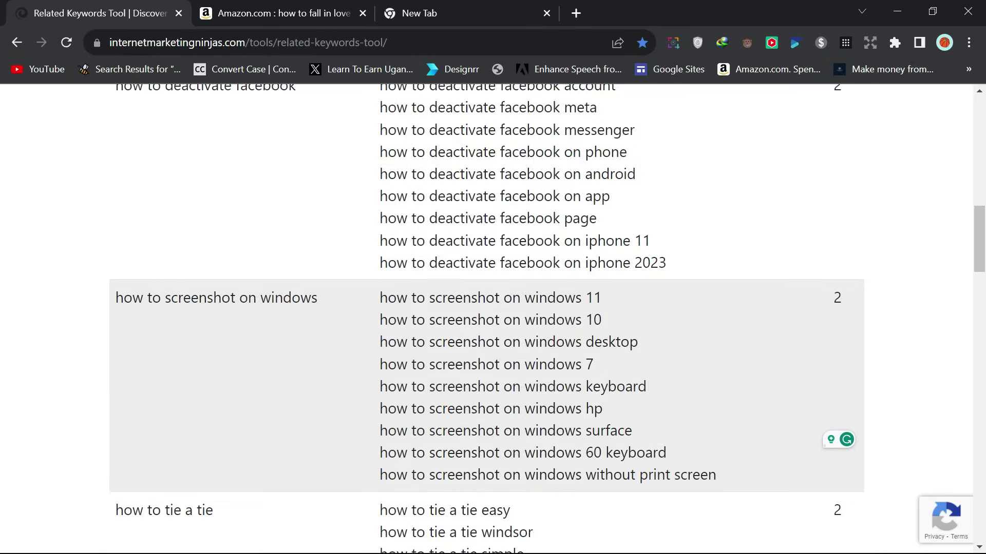
scroll(484, 400, down, 3)
scroll(541, 319, down, 2)
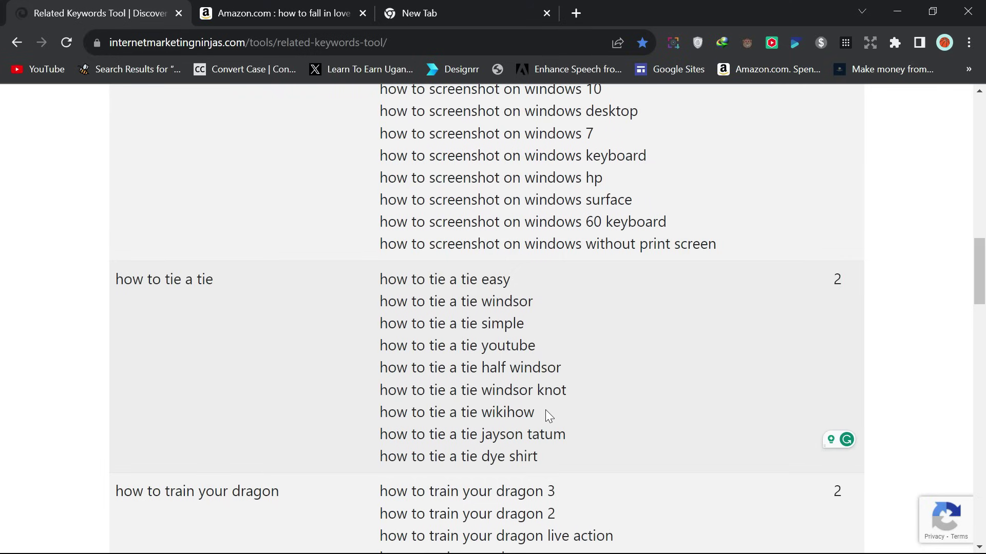
scroll(546, 410, up, 18)
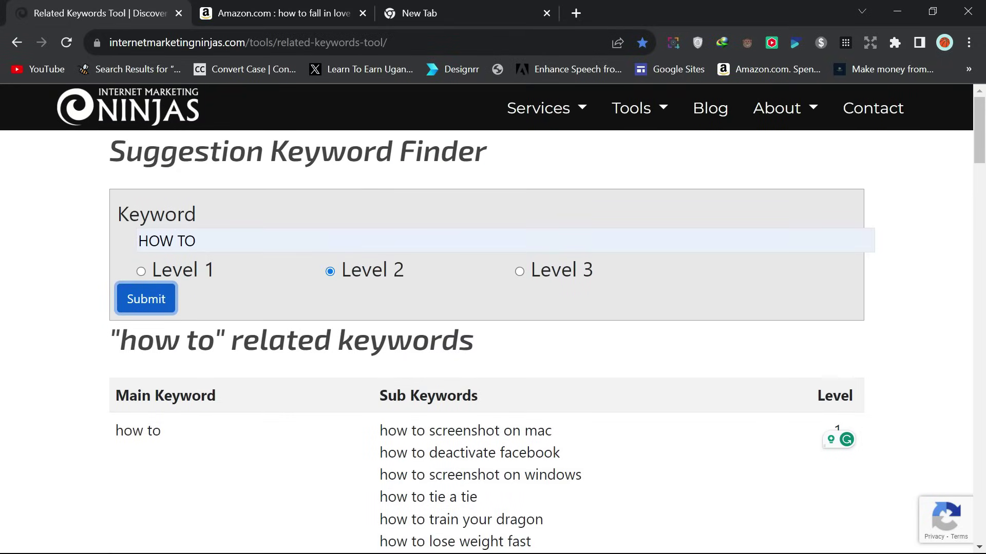
- Choose Level 3, submit the 'HOW TO' search, and scroll through the third-level keyword rows
click(199, 240)
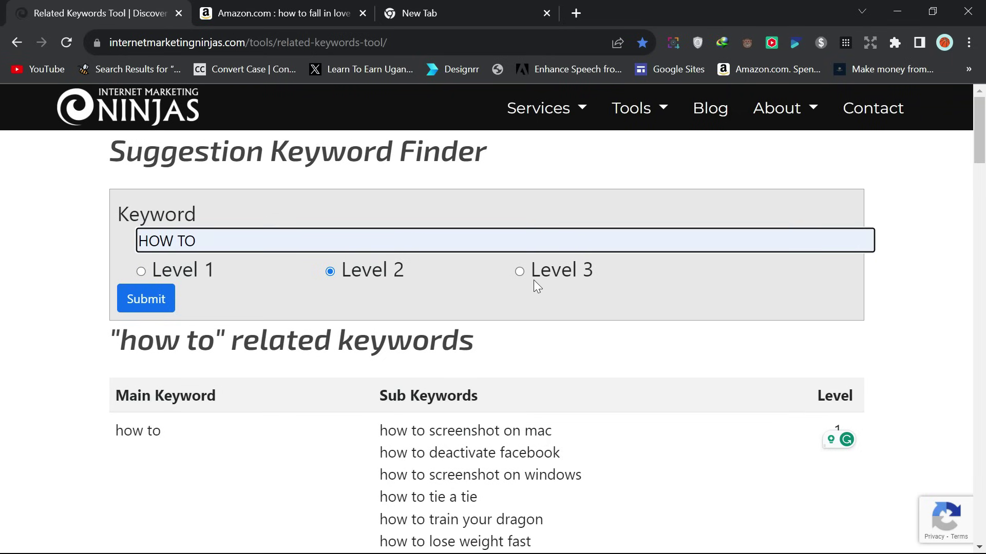
click(520, 271)
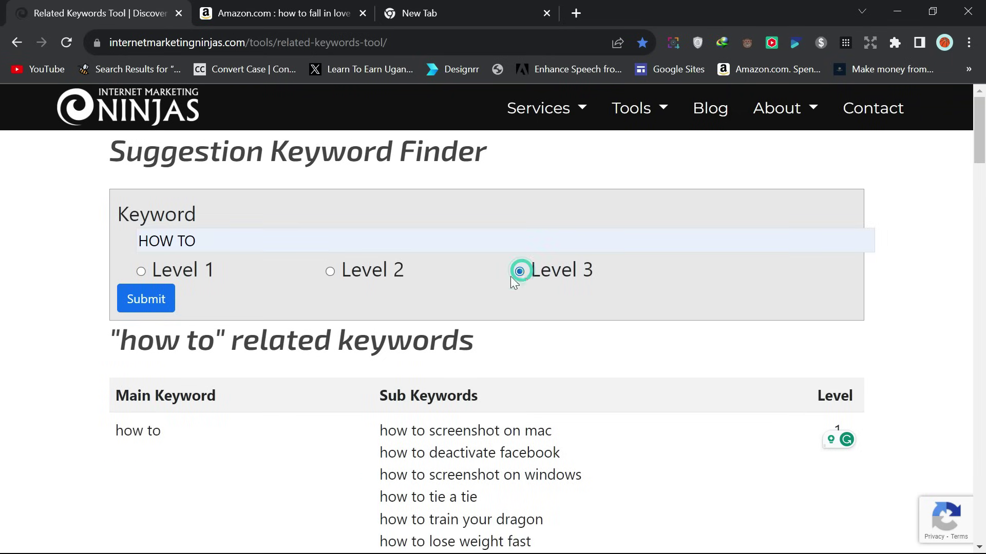
click(137, 300)
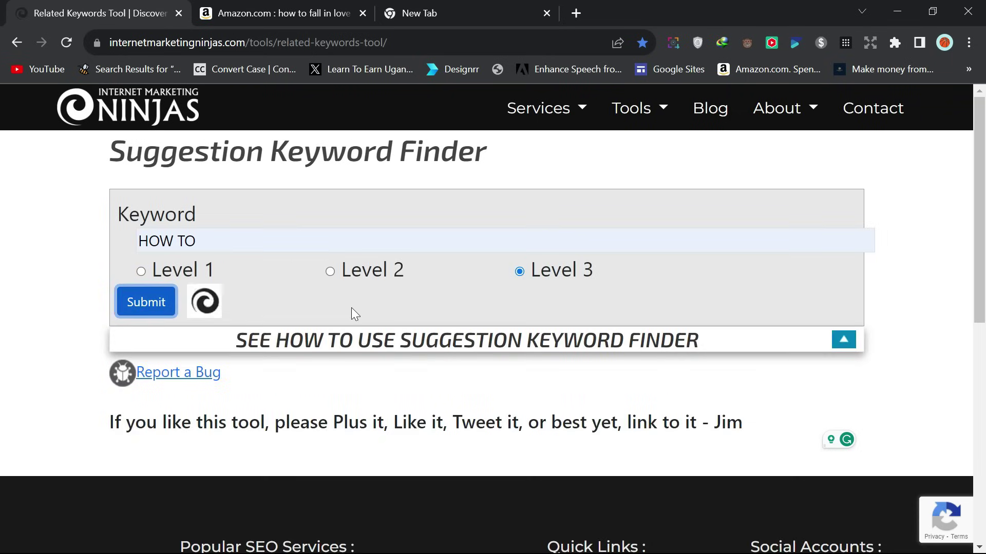
scroll(351, 307, down, 7)
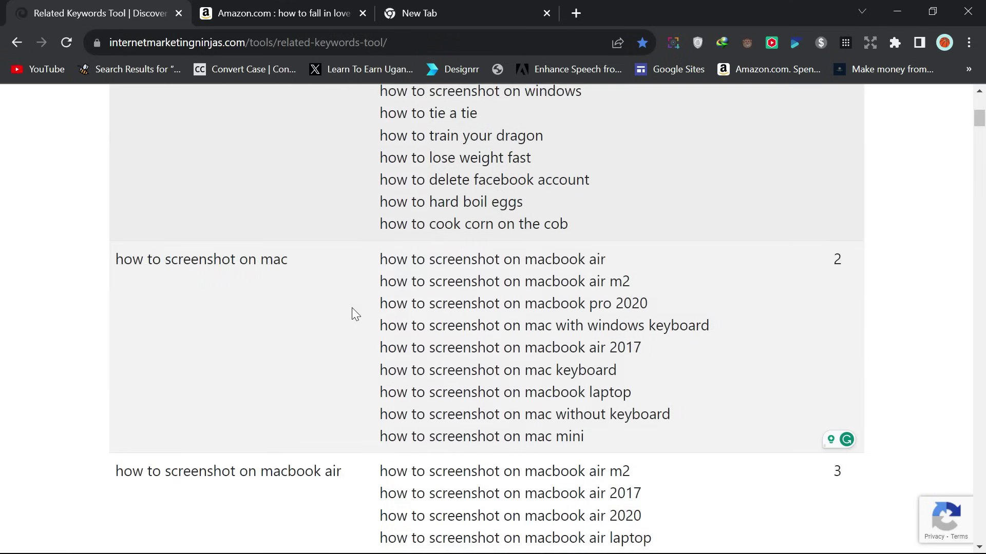
scroll(352, 308, up, 2)
scroll(352, 308, down, 20)
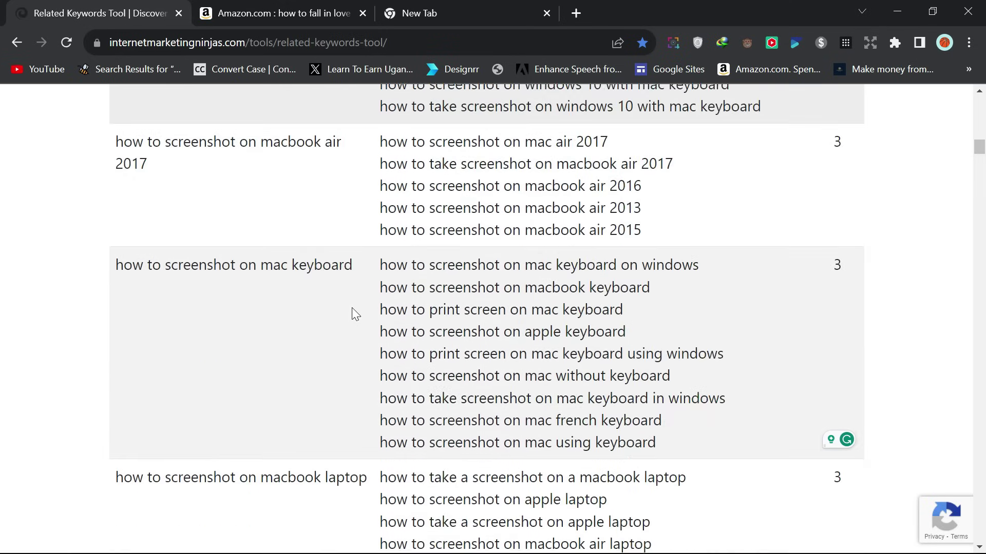
scroll(352, 308, down, 20)
scroll(352, 308, down, 20)
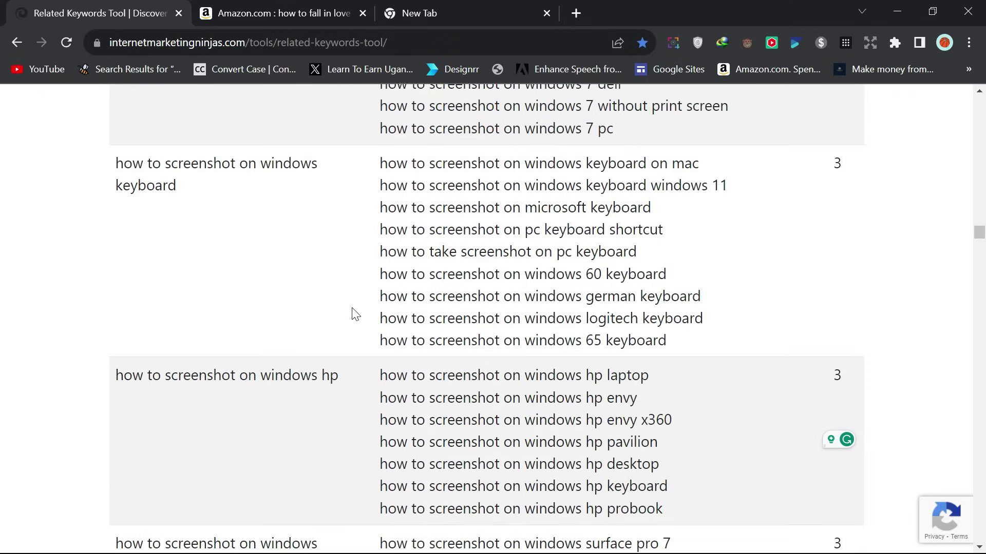
scroll(355, 315, down, 20)
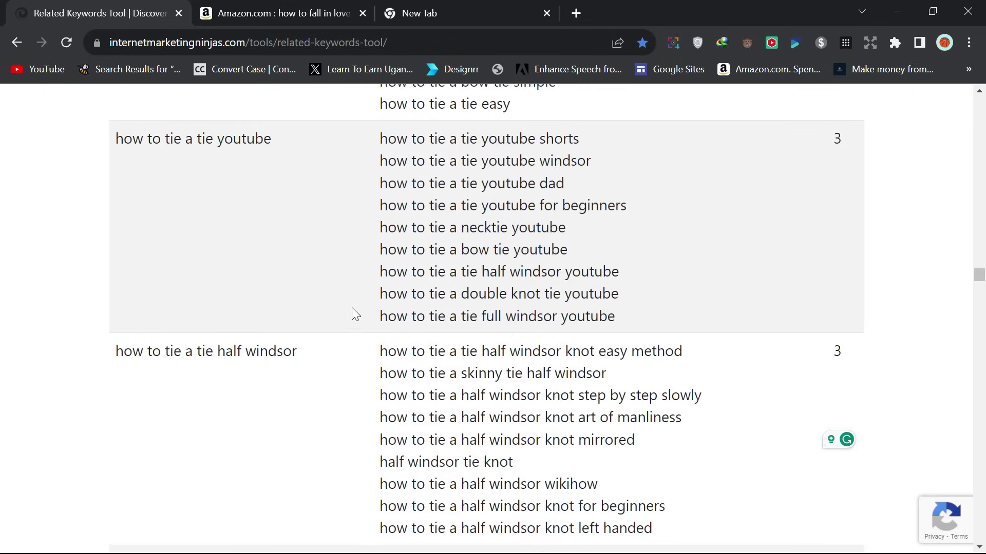
scroll(356, 314, down, 20)
scroll(355, 314, down, 15)
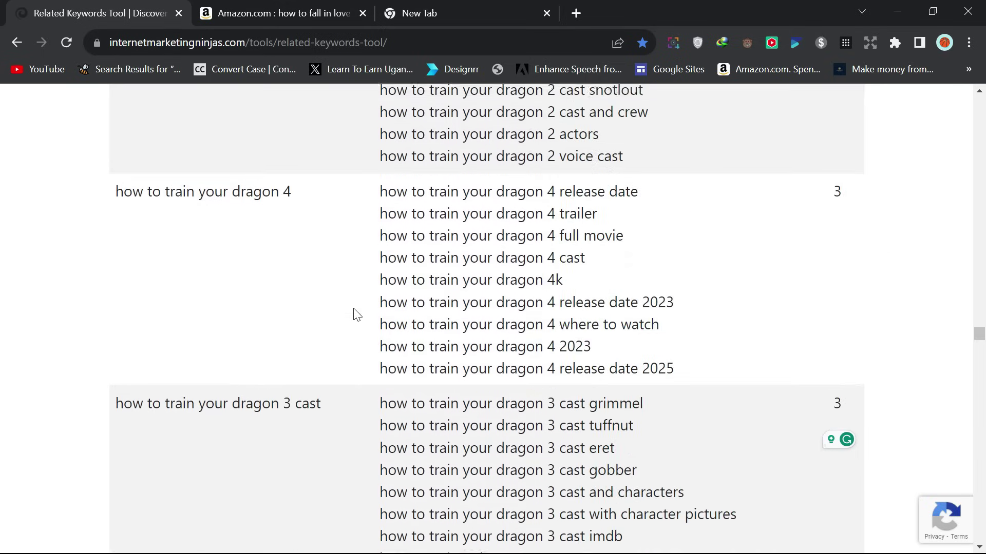
scroll(354, 308, down, 5)
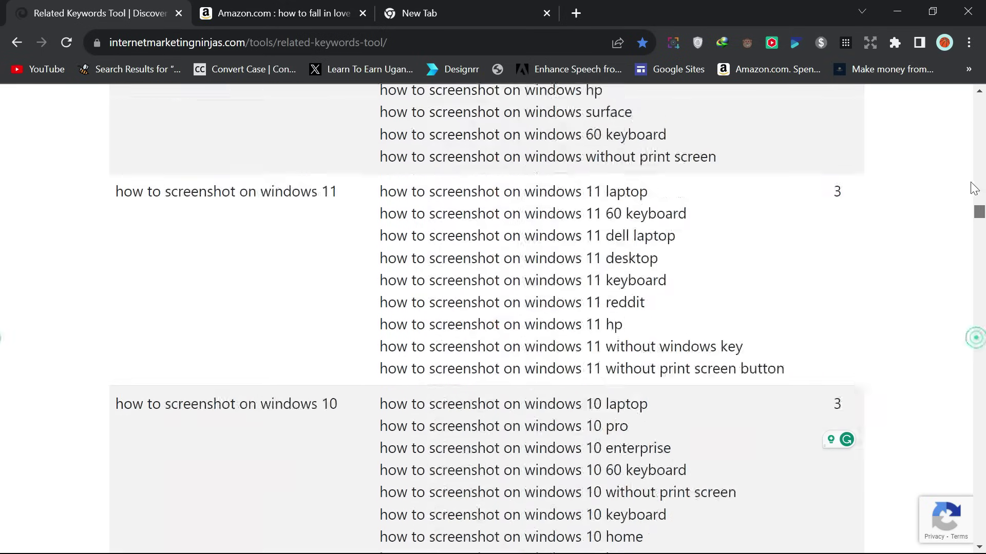